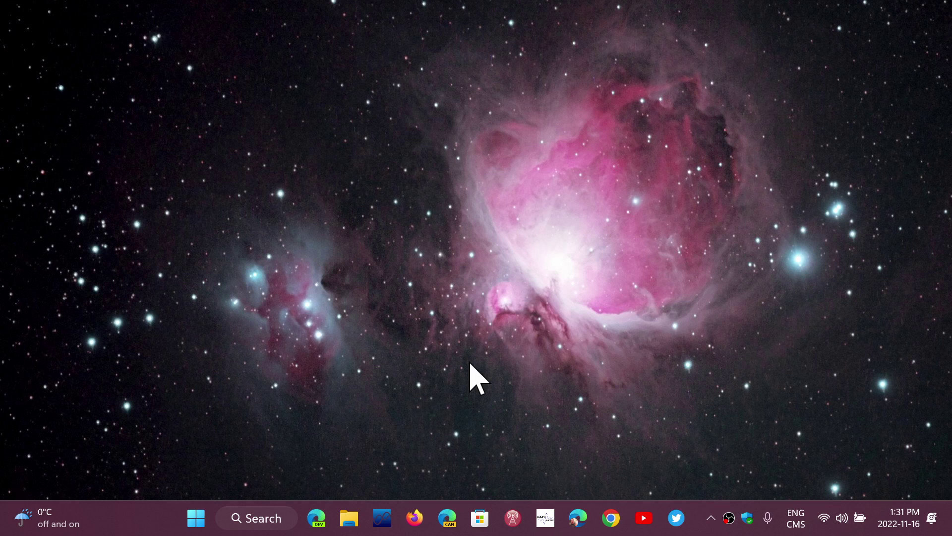
Step: Open Task Manager from the Start context menu and review the maximized Memory and GPU performance readings
right_click(197, 519)
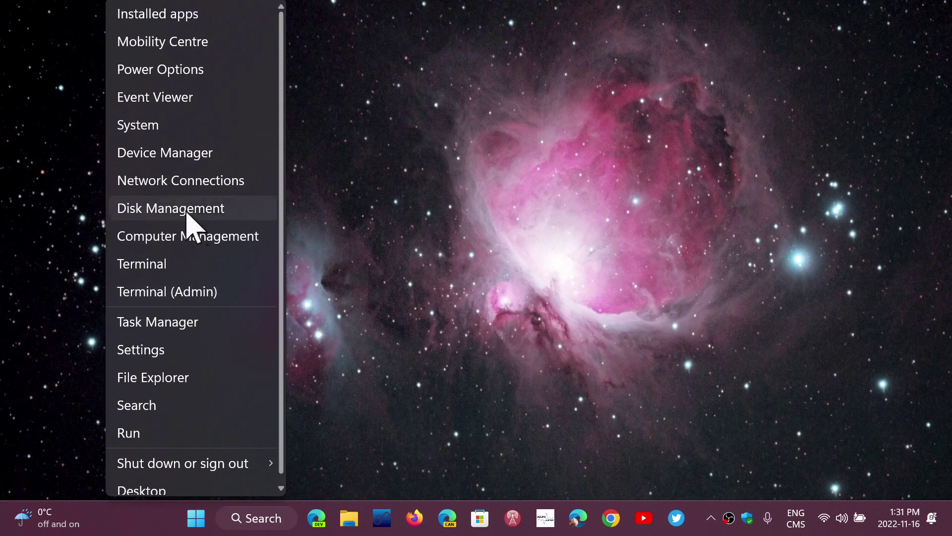
left_click(191, 325)
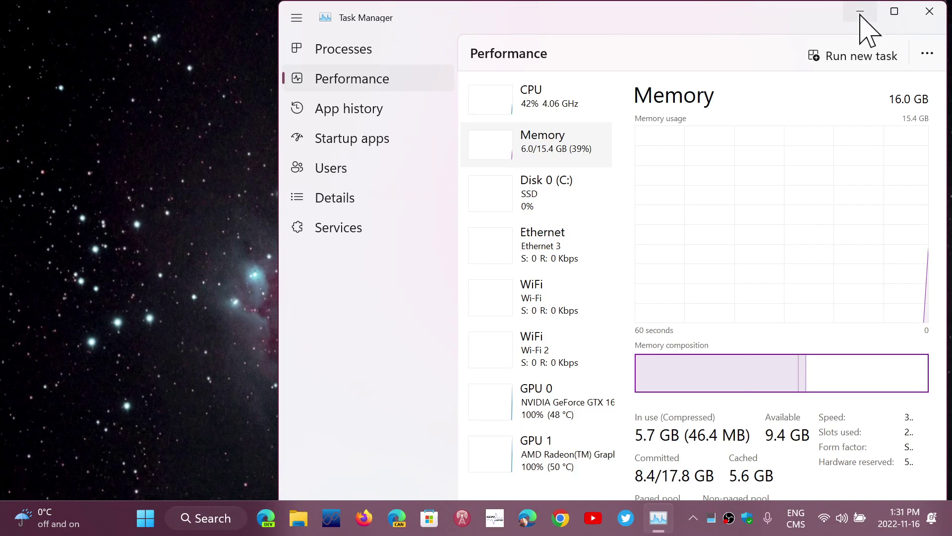
left_click(895, 12)
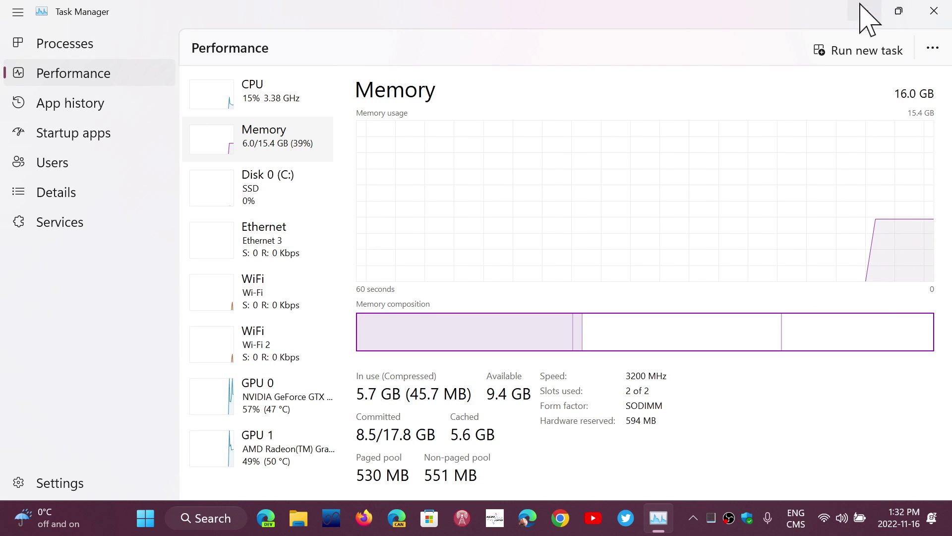
left_click(899, 10)
left_click(893, 10)
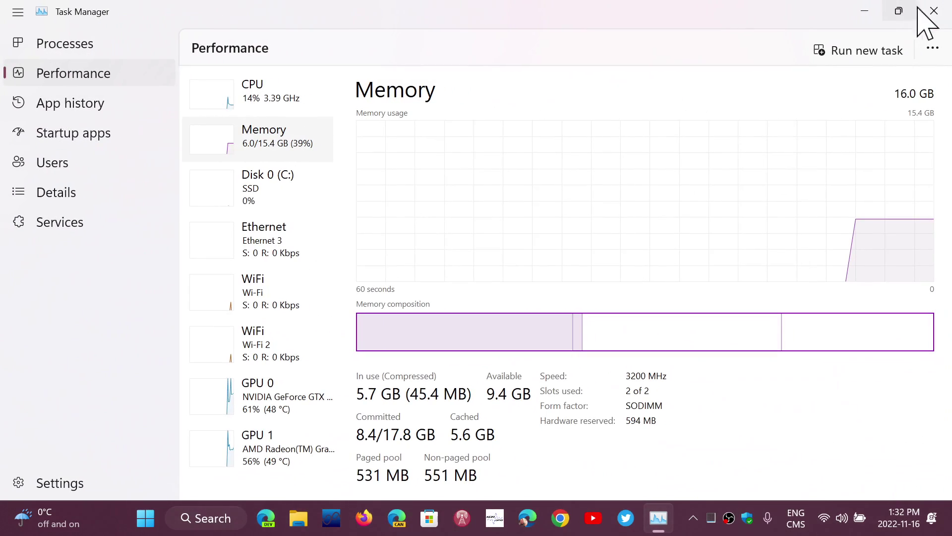
Step: Close Task Manager and launch GeForce Experience from Windows search
left_click(934, 11)
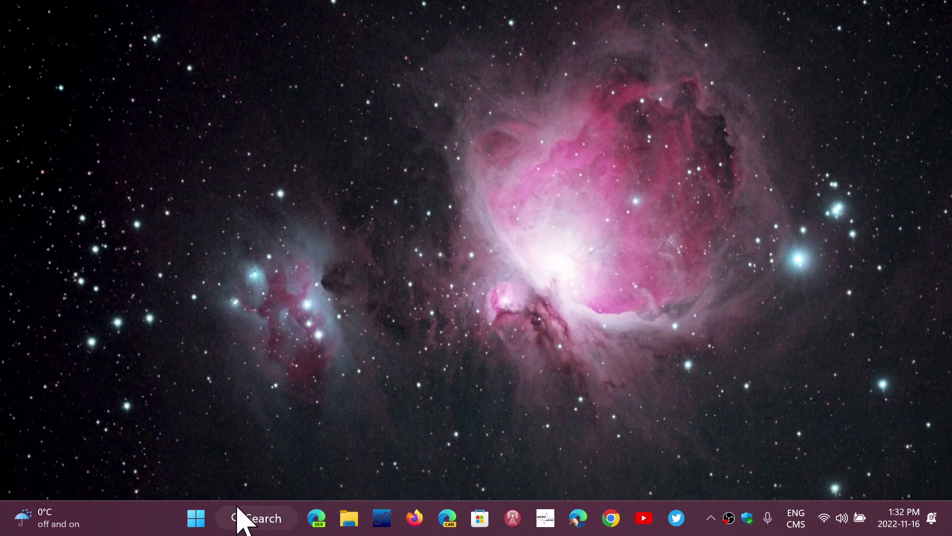
left_click(260, 518)
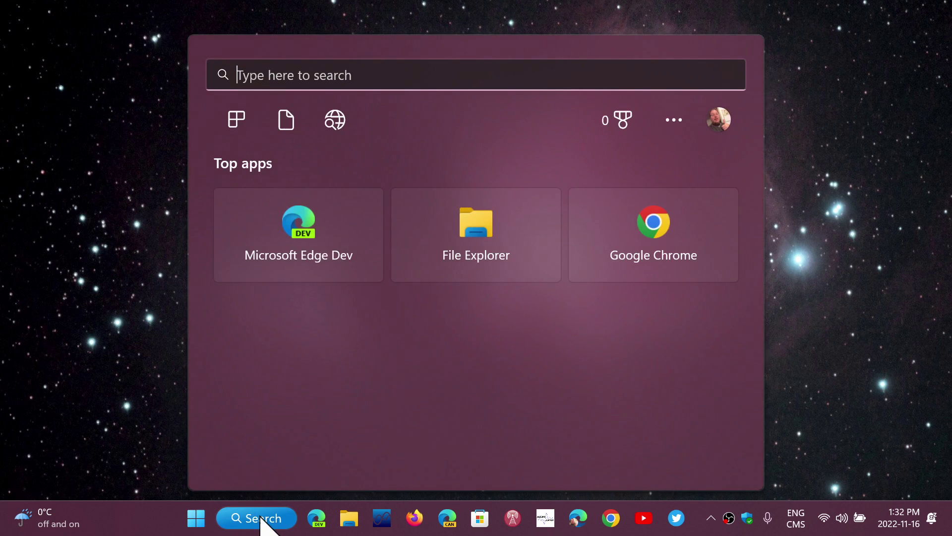
type("n")
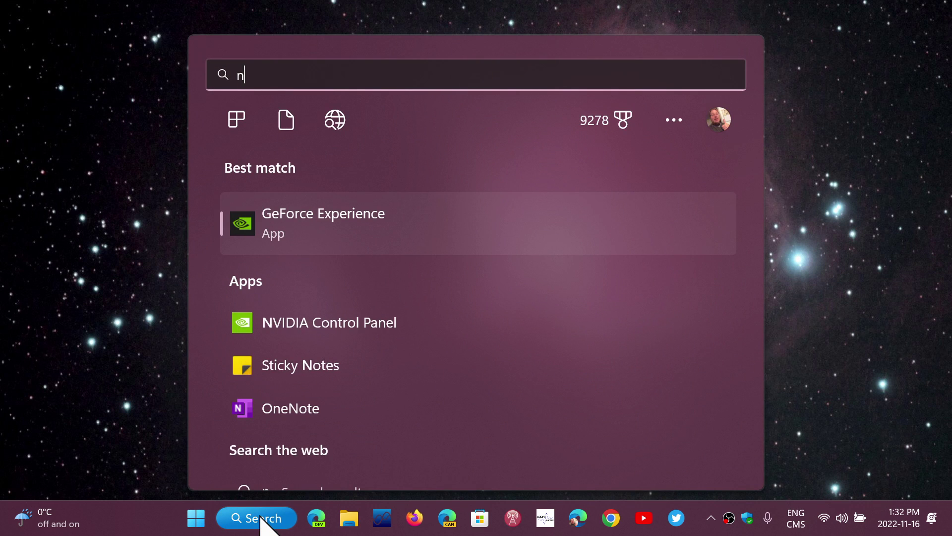
left_click(324, 224)
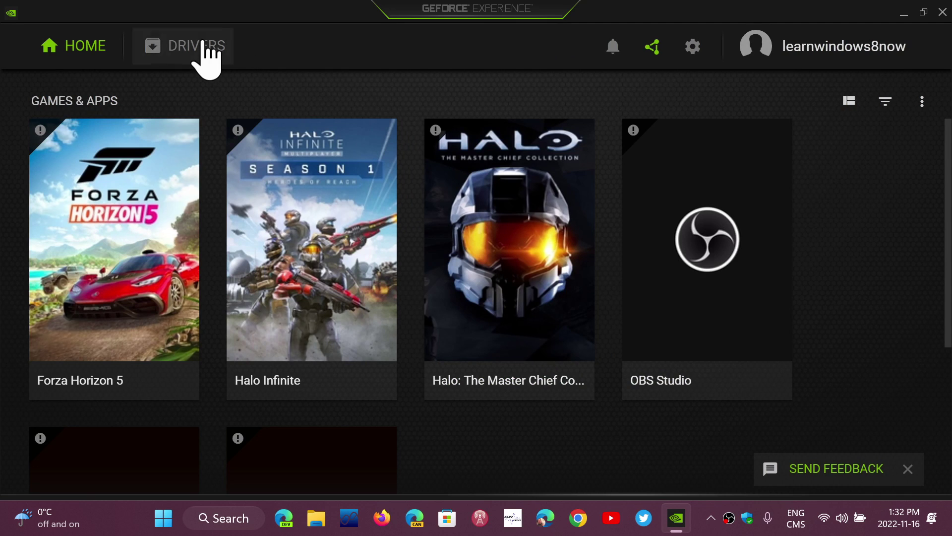
Step: Show the Drivers page to confirm Game Ready Driver 526.98 is installed
left_click(205, 52)
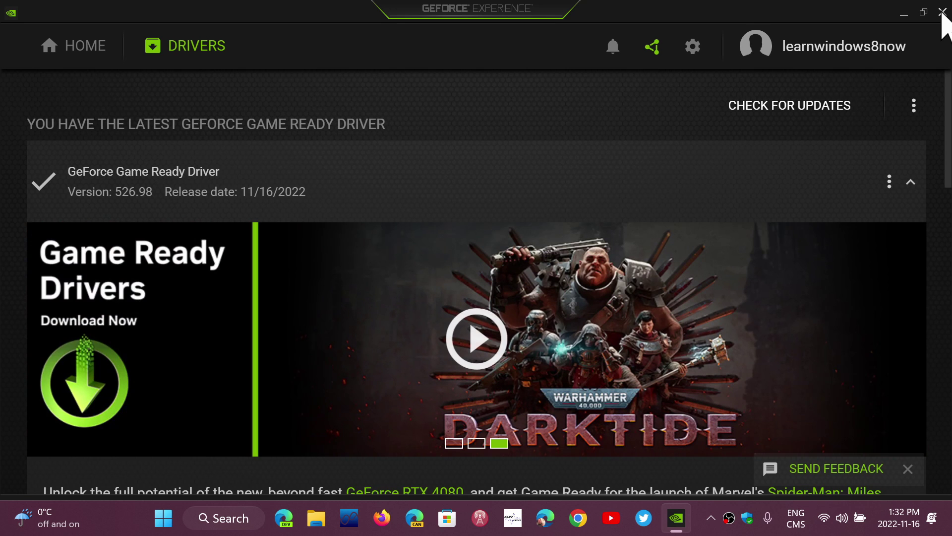
left_click(942, 13)
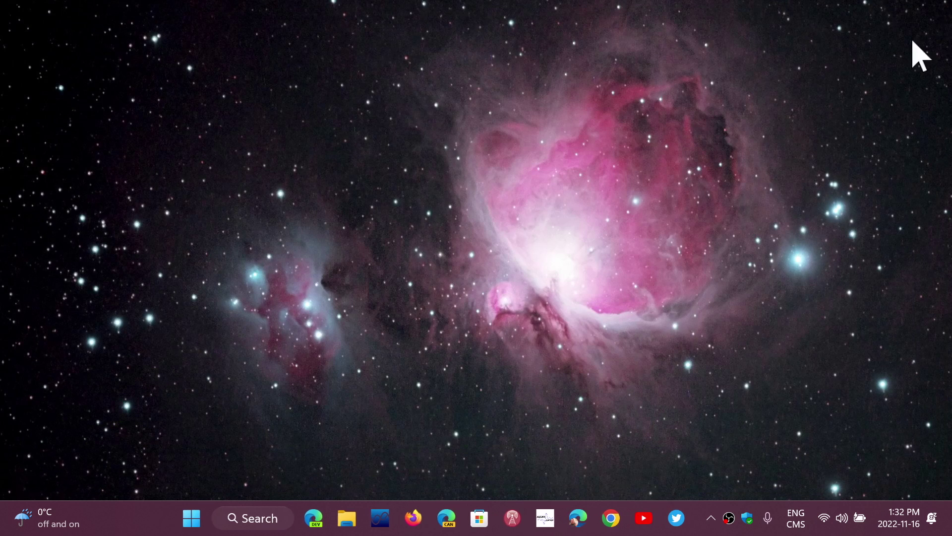